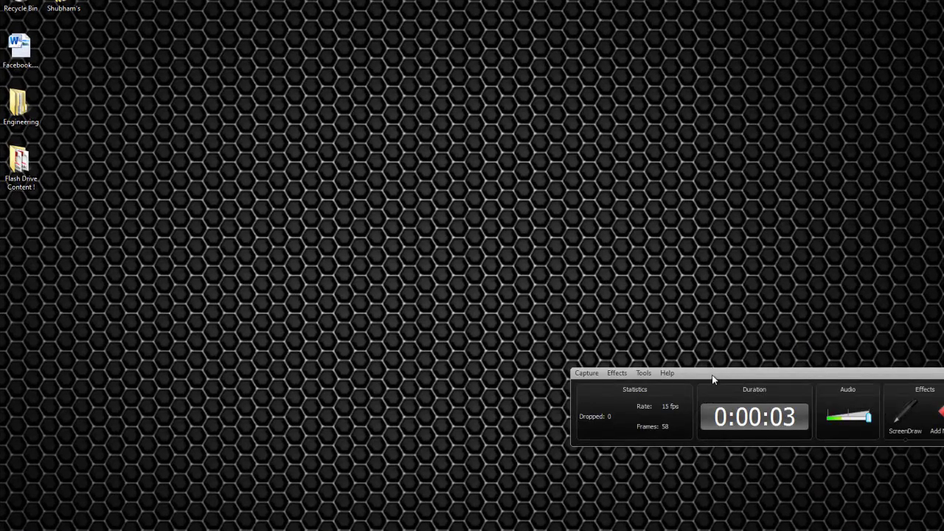
drag(712, 374, 506, 381)
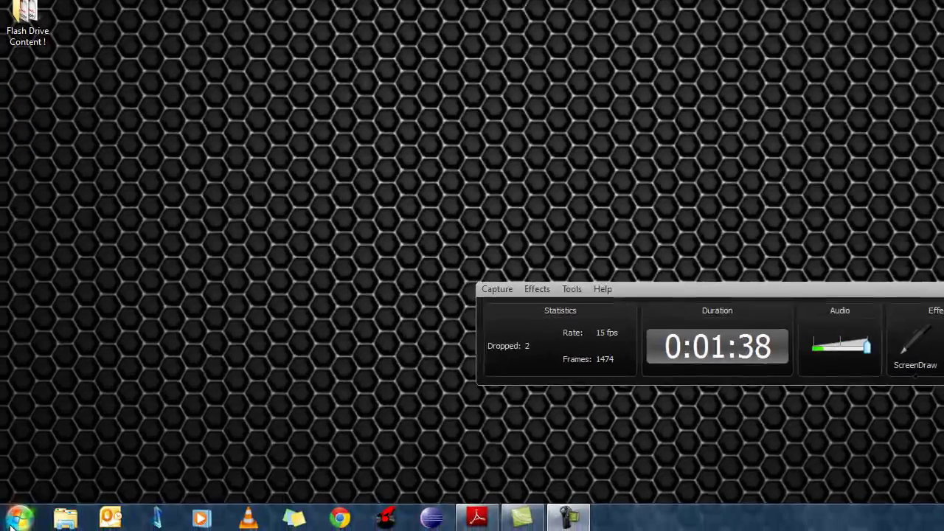
Step: Open the computer's system information and bring up its advanced system settings
click(14, 530)
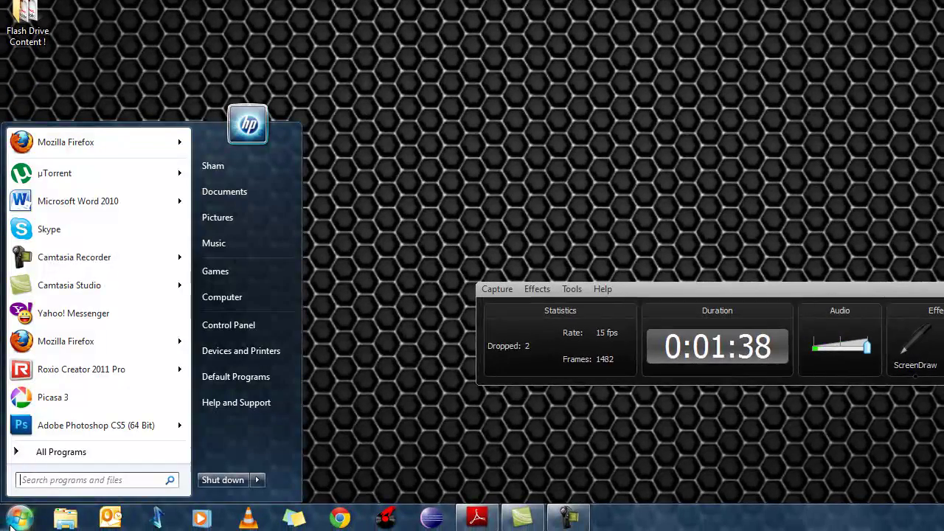
right_click(246, 298)
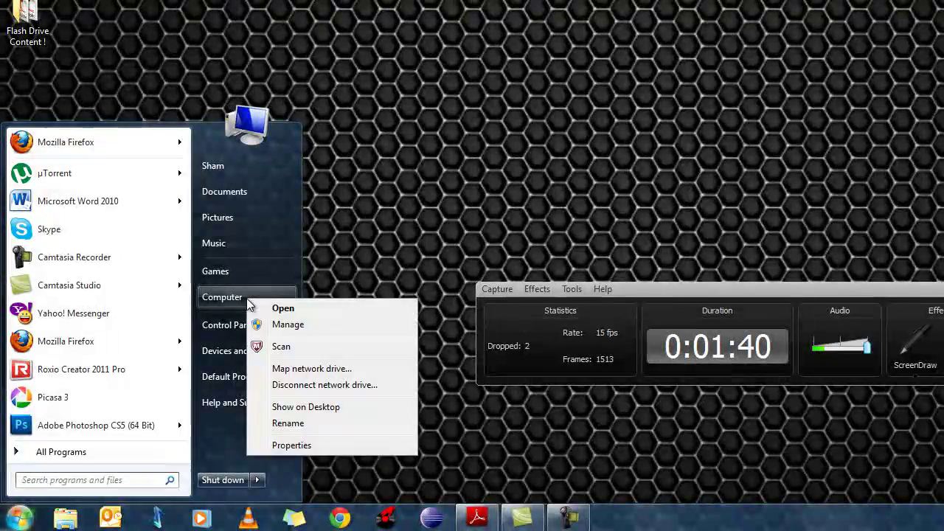
click(275, 446)
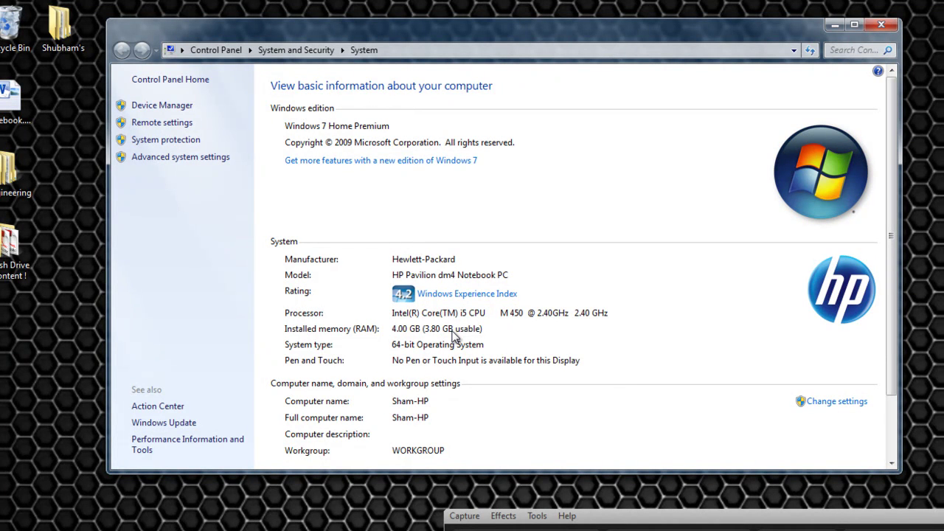
click(188, 157)
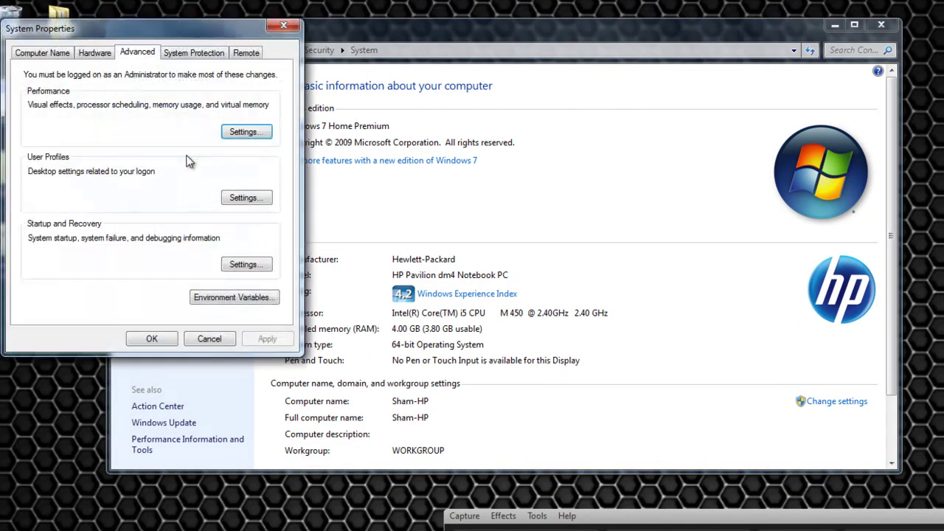
drag(160, 34, 520, 132)
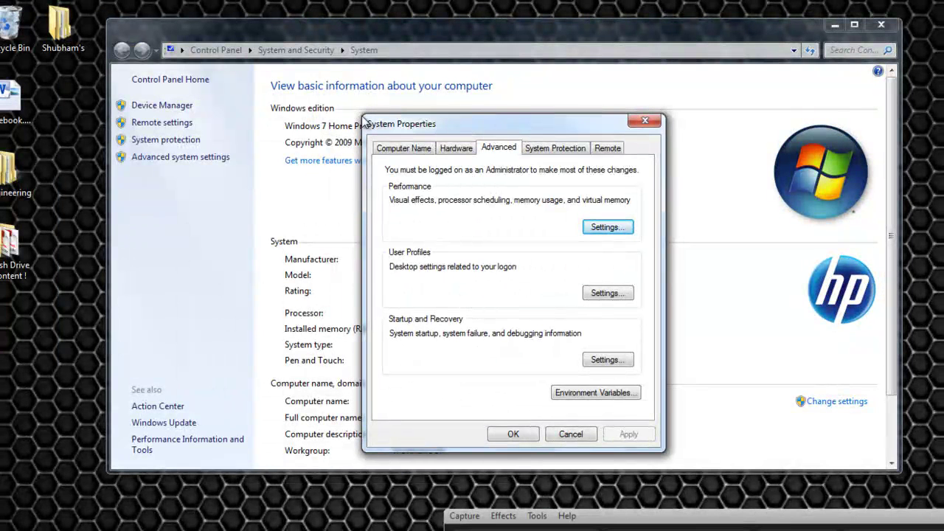
drag(458, 119, 474, 161)
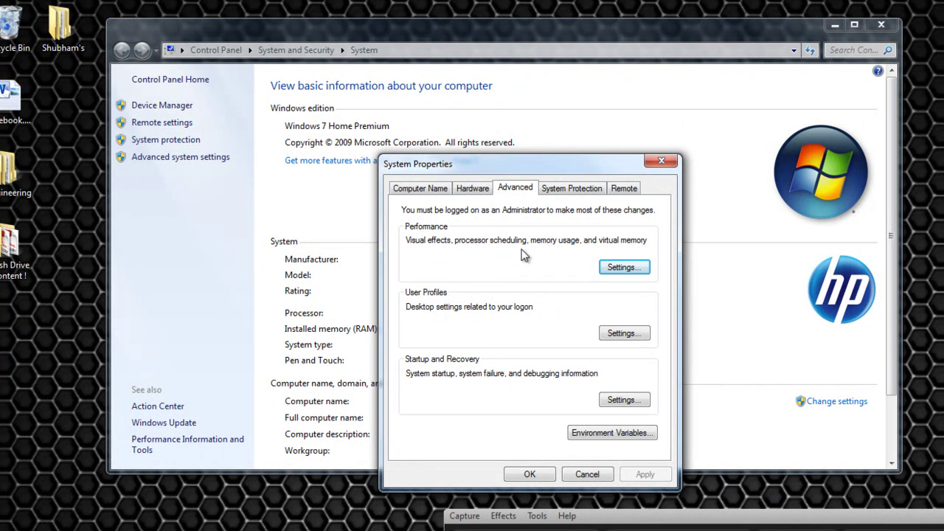
Step: Open the advanced performance options and bring up the virtual memory settings for changing
click(637, 268)
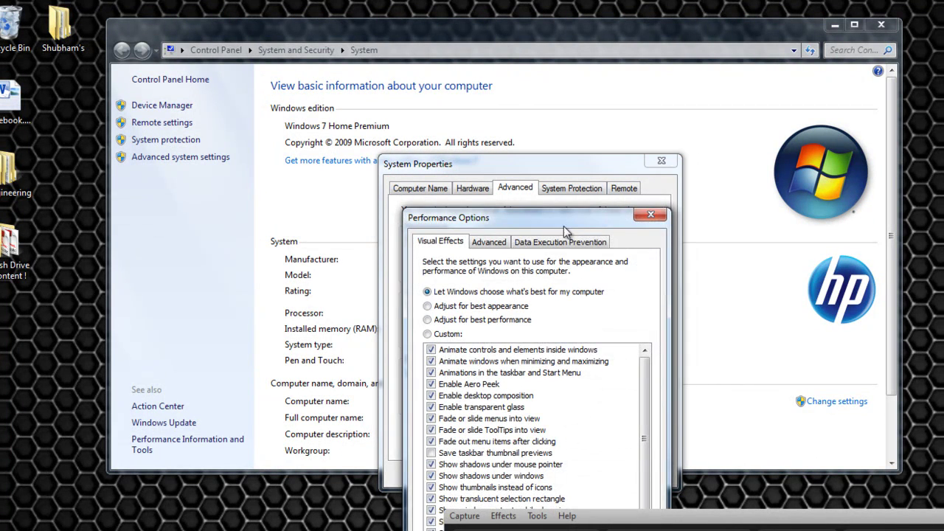
drag(563, 210, 570, 95)
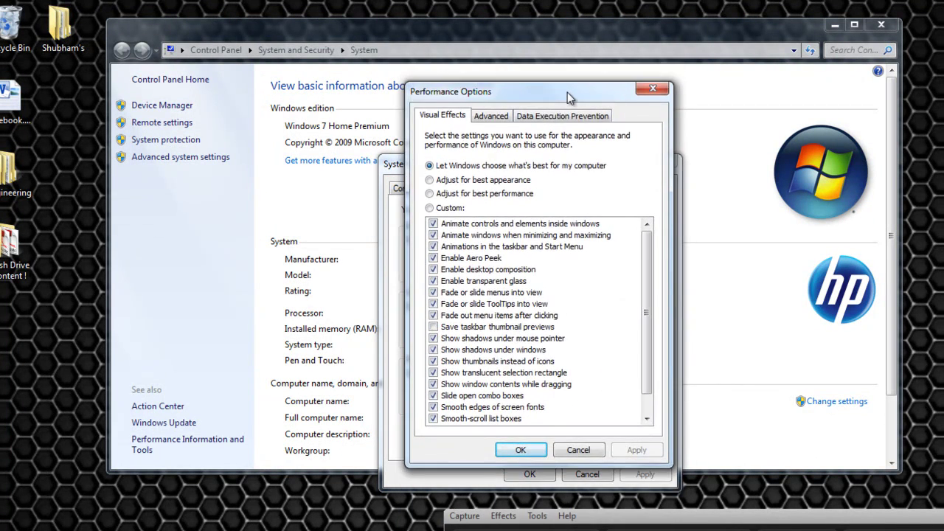
click(501, 121)
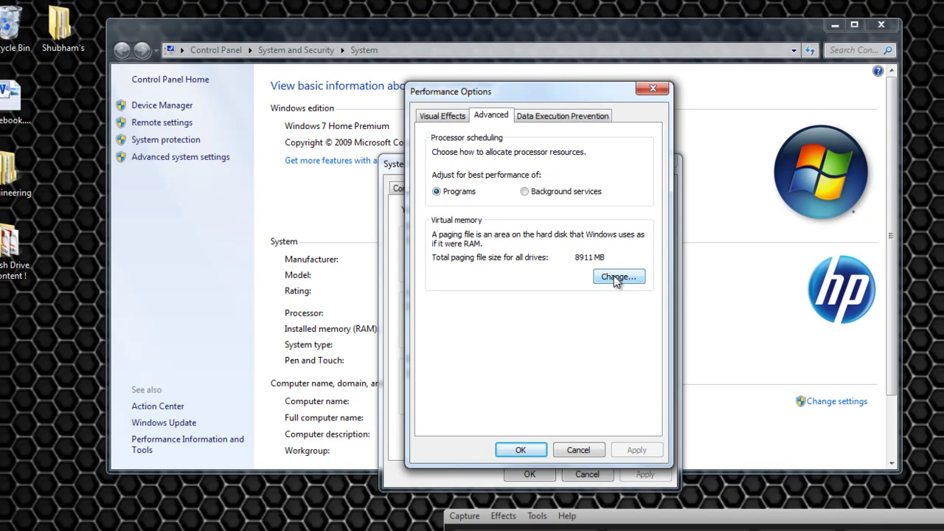
click(616, 278)
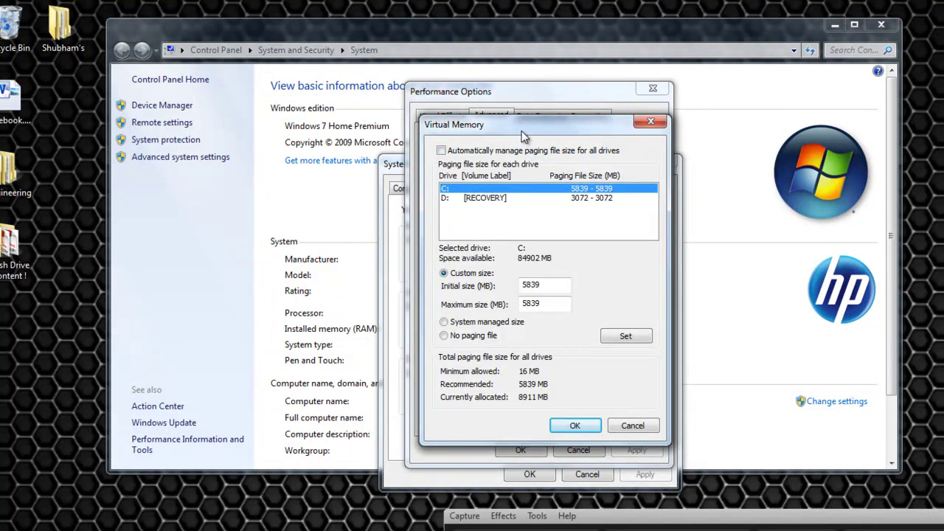
mouse_move(523, 135)
mouse_down()
mouse_move(633, 137)
mouse_move(497, 138)
mouse_move(521, 141)
mouse_move(553, 74)
mouse_move(527, 102)
mouse_move(518, 152)
mouse_up()
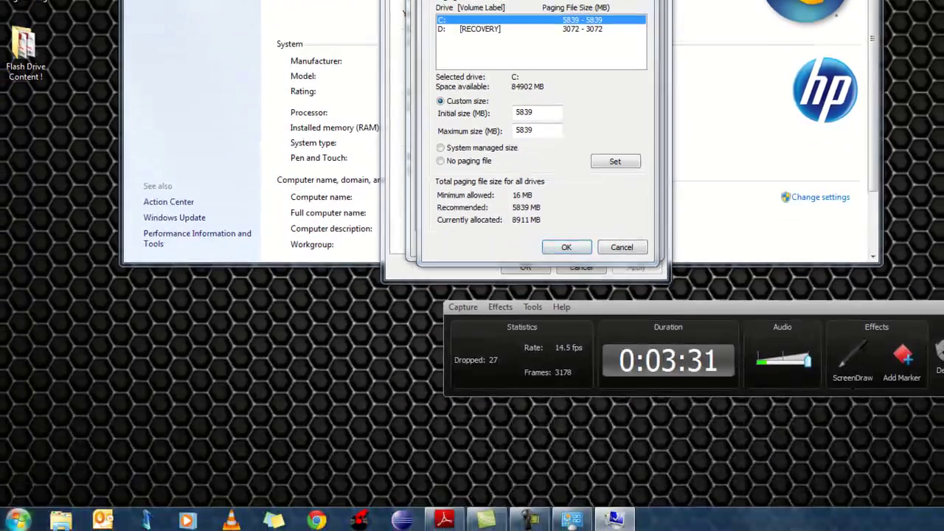
Step: Check the free space on Local Disk (C:) in the computer's drive overview, and return to the virtual memory settings
click(17, 518)
click(196, 313)
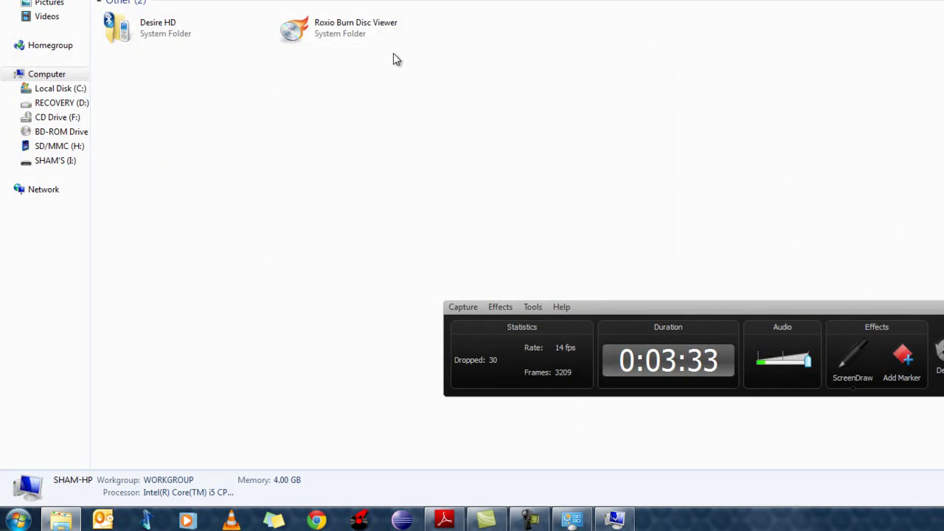
key(r)
key(l)
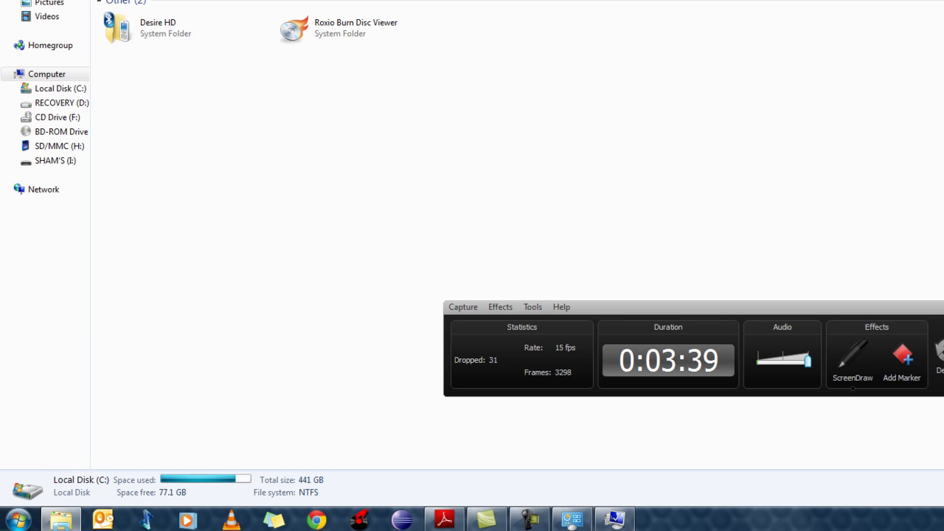
key(super+m)
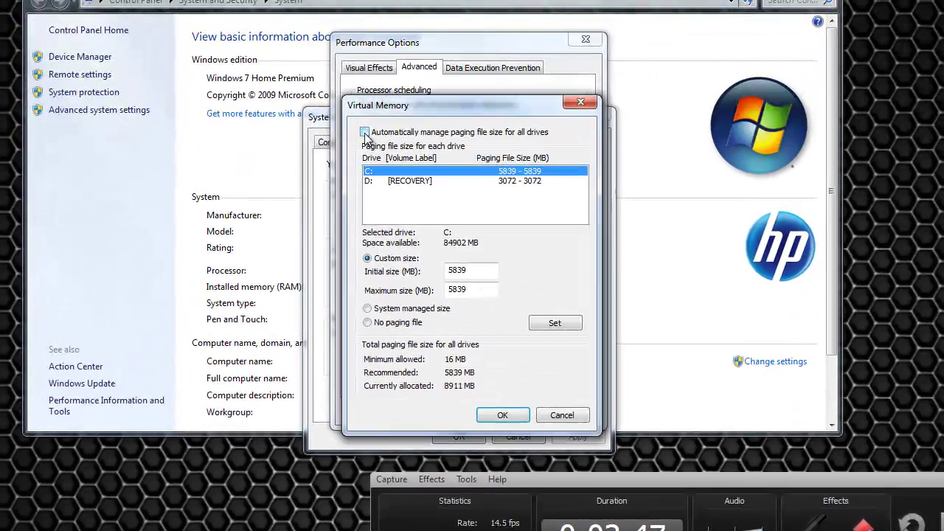
Step: Try automatic paging file size management for all drives, and switch it back off
click(364, 133)
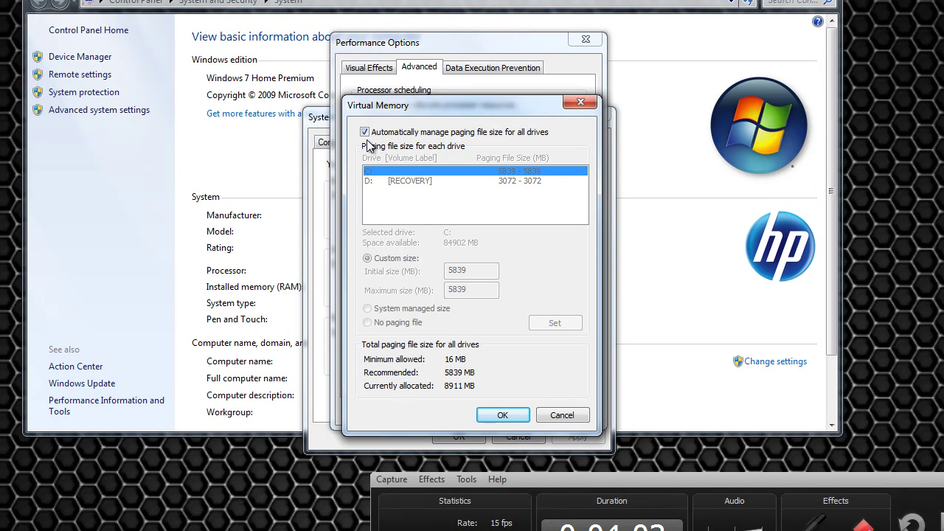
click(365, 133)
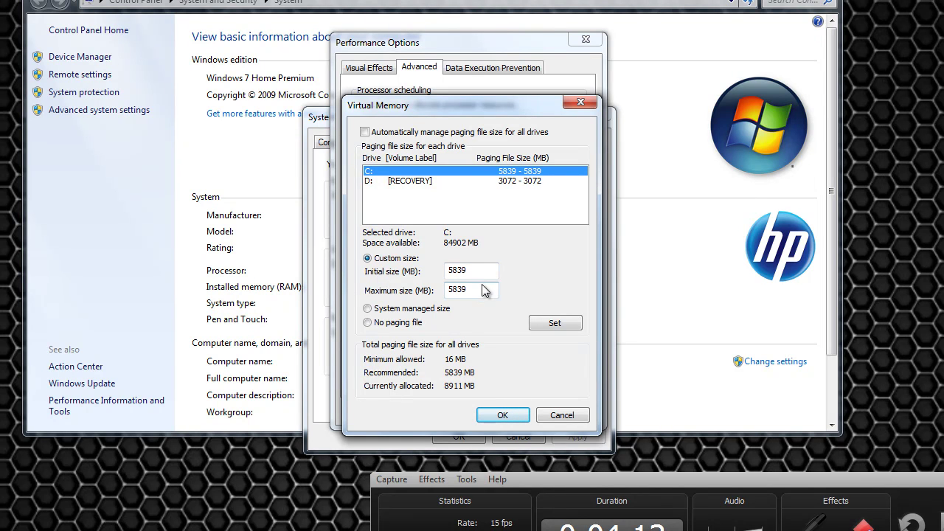
double_click(472, 270)
click(486, 271)
double_click(483, 271)
double_click(483, 289)
double_click(486, 270)
double_click(472, 290)
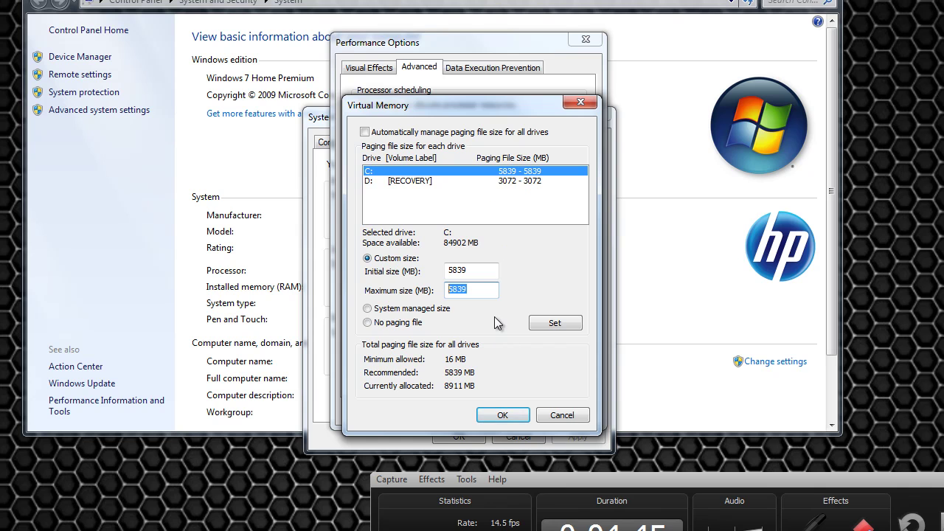
click(482, 288)
drag(450, 272, 467, 273)
key(Tab)
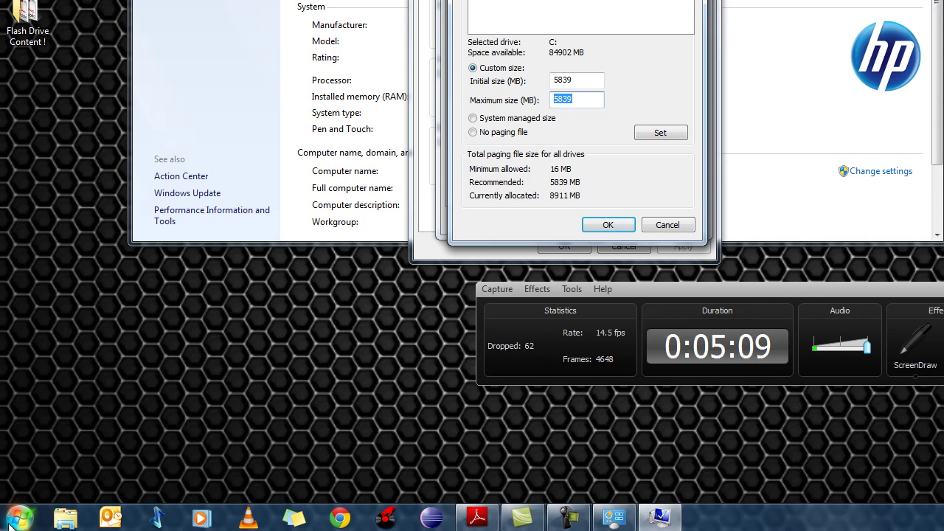
Step: Open the Calculator and multiply 1024 by 4 to convert the installed RAM to megabytes
click(10, 523)
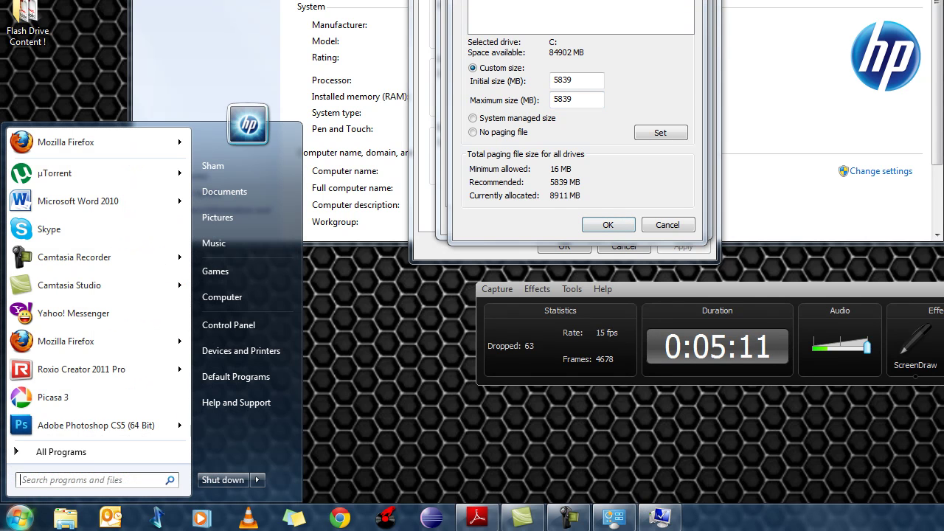
click(99, 480)
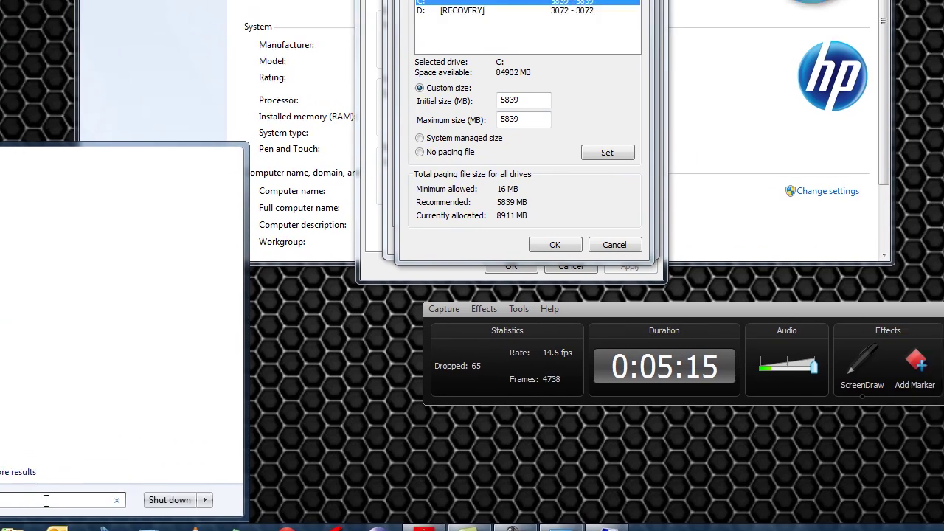
key(Return)
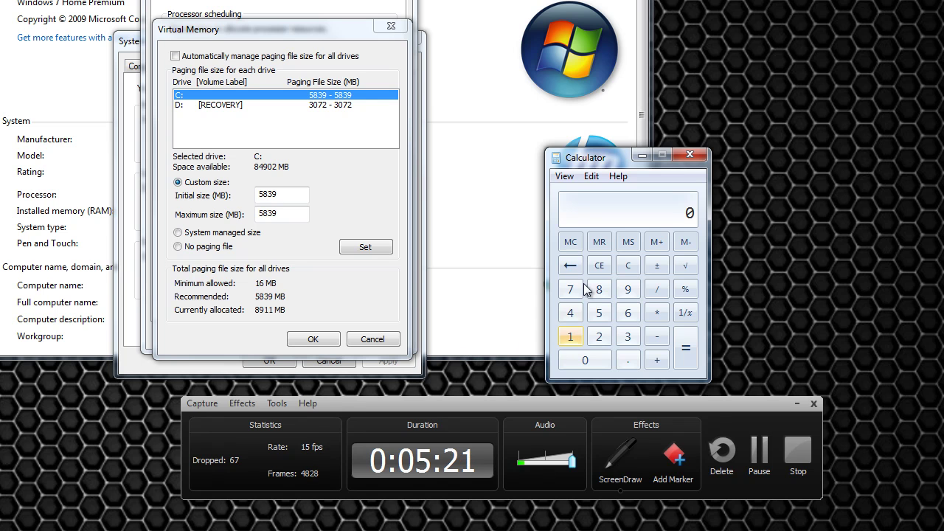
click(571, 336)
click(601, 360)
click(598, 336)
click(572, 314)
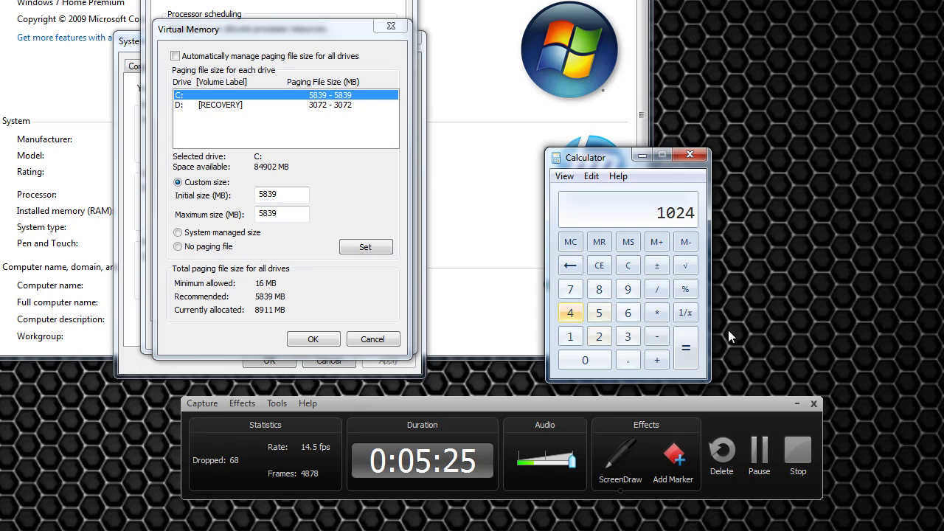
click(659, 316)
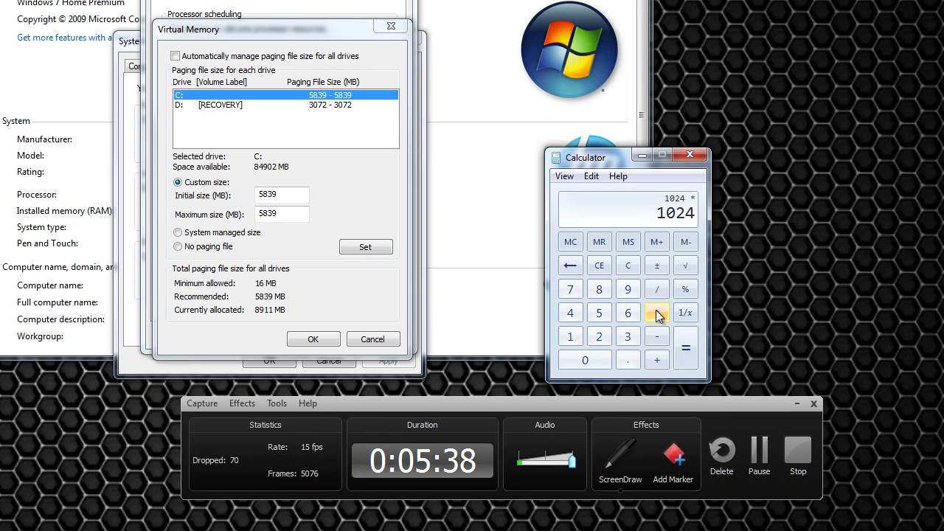
click(570, 313)
click(688, 362)
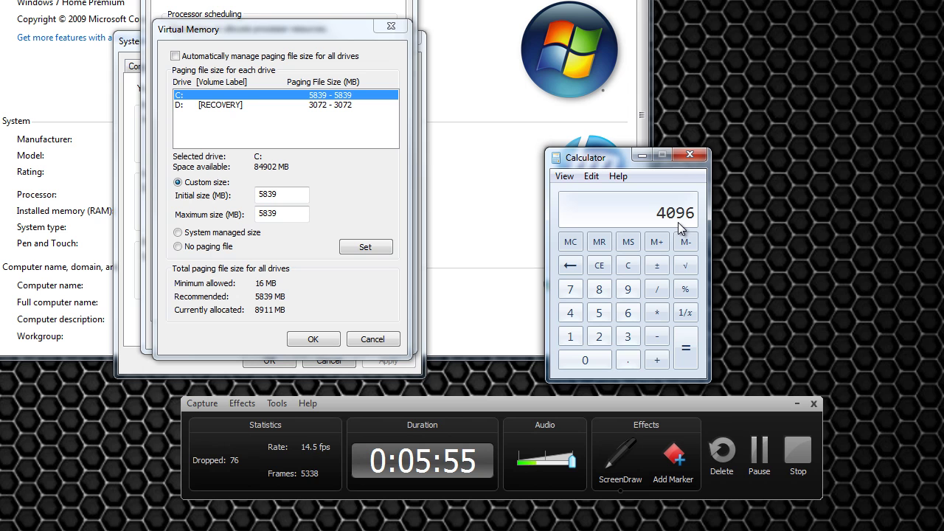
Step: Multiply the RAM size in megabytes by 1.5 to work out the paging file size
click(656, 312)
click(564, 336)
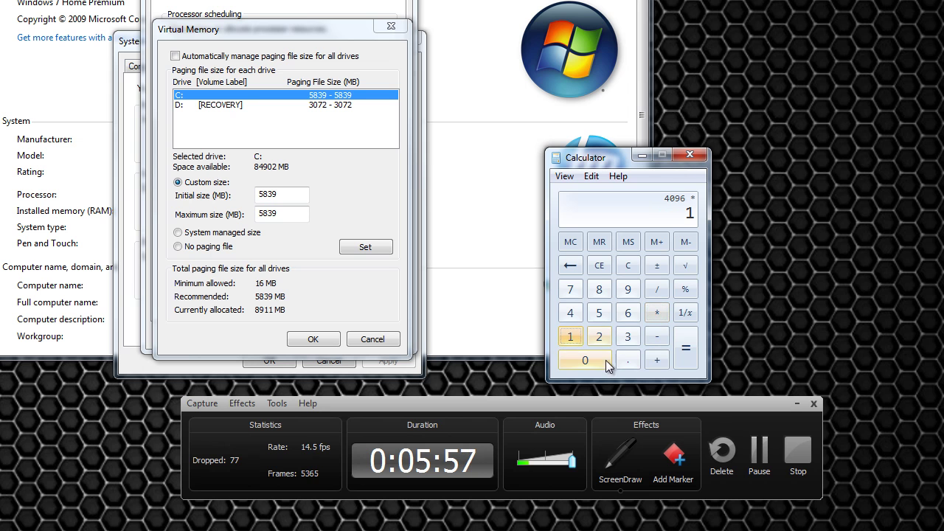
click(626, 359)
click(599, 312)
click(685, 348)
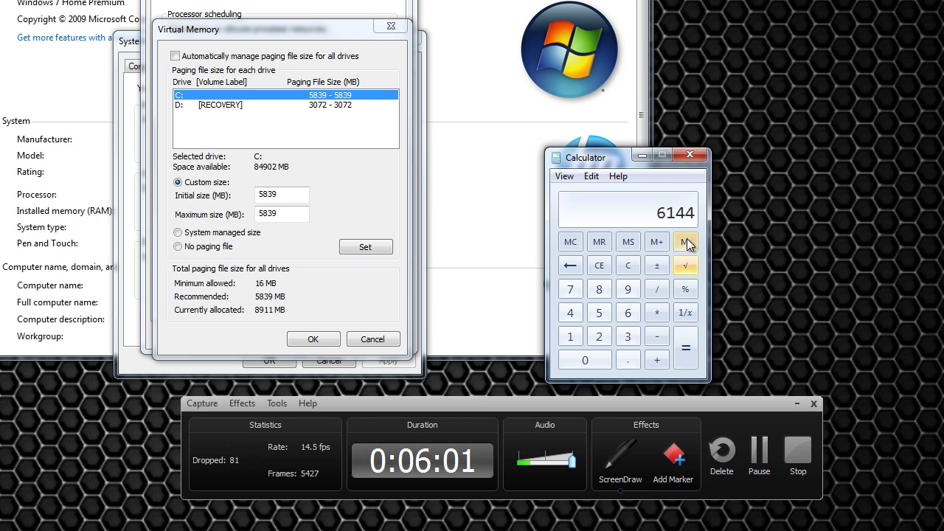
Step: Review the custom initial and maximum paging file sizes of drive C: and close the Calculator
double_click(299, 195)
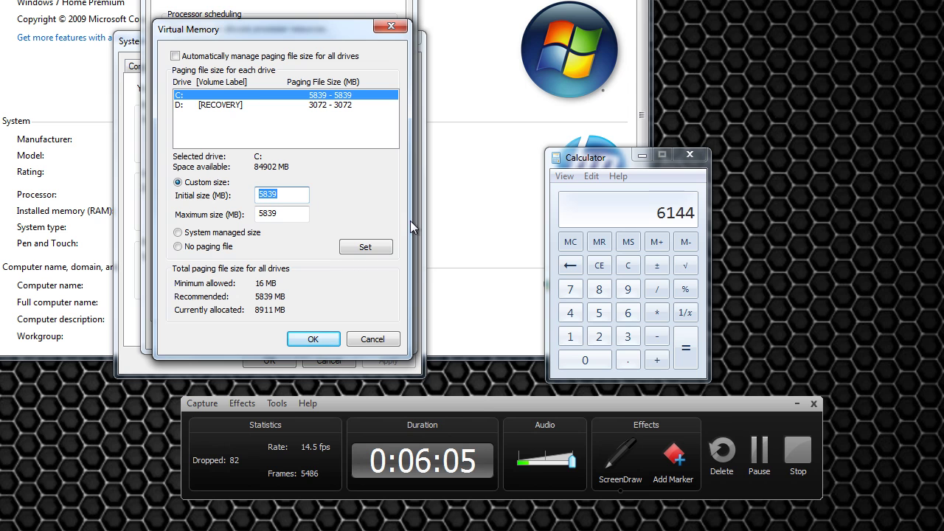
double_click(252, 212)
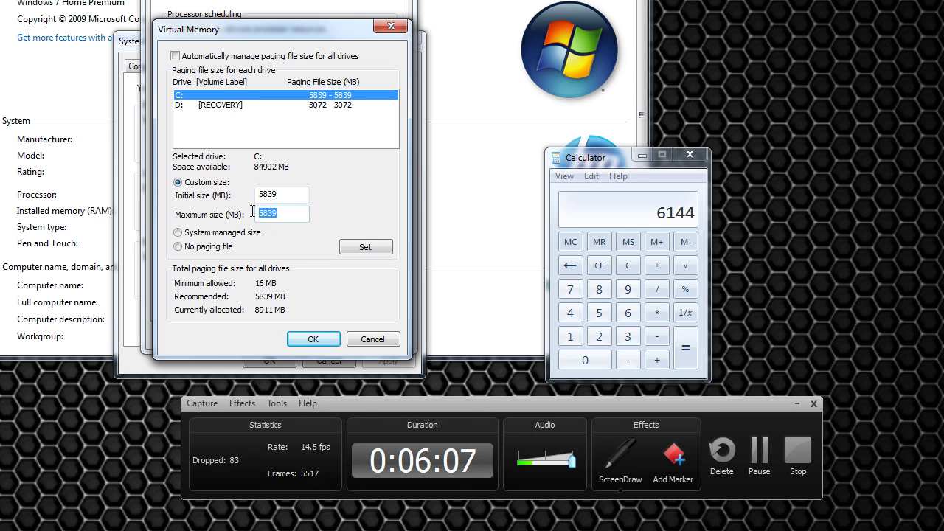
click(283, 215)
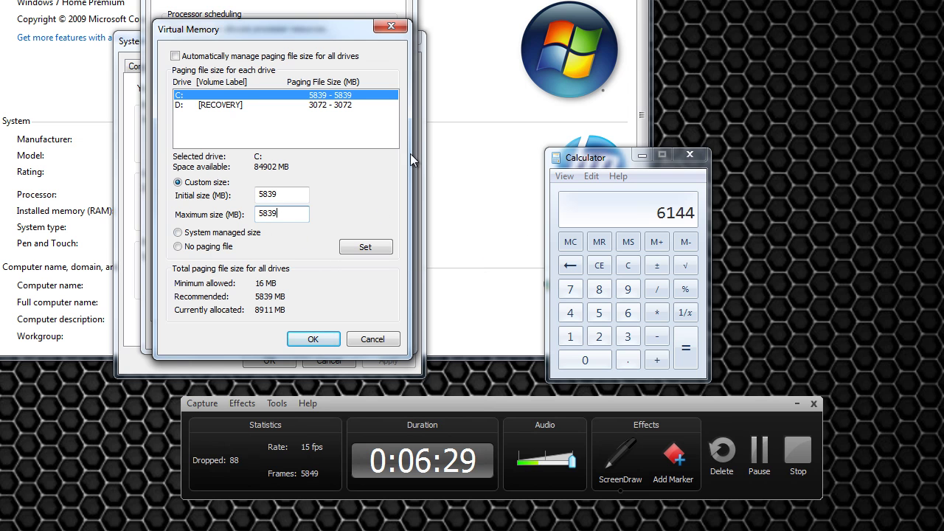
click(389, 249)
click(690, 155)
Step: Apply 5839 MB as both initial and maximum paging file size for drive C:, and confirm all open settings dialogs
drag(304, 195, 225, 184)
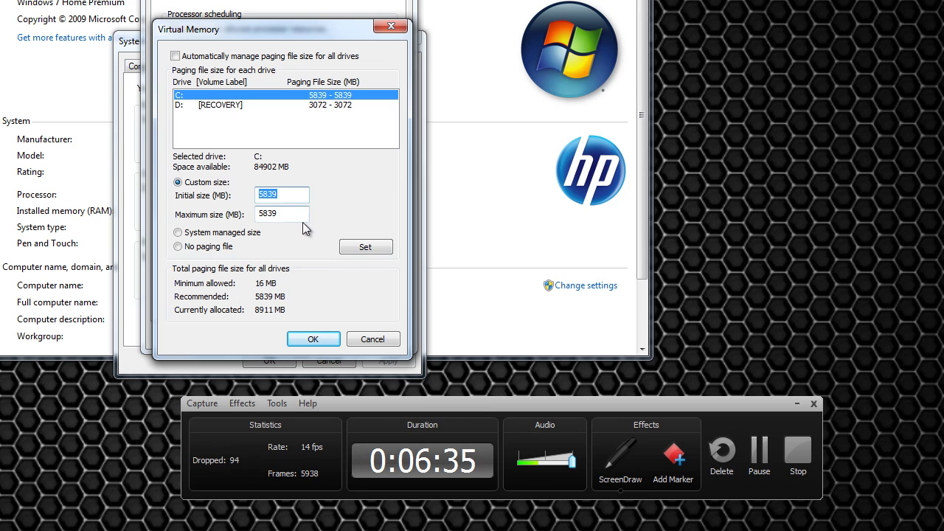
key(Tab)
double_click(283, 195)
drag(291, 214, 245, 216)
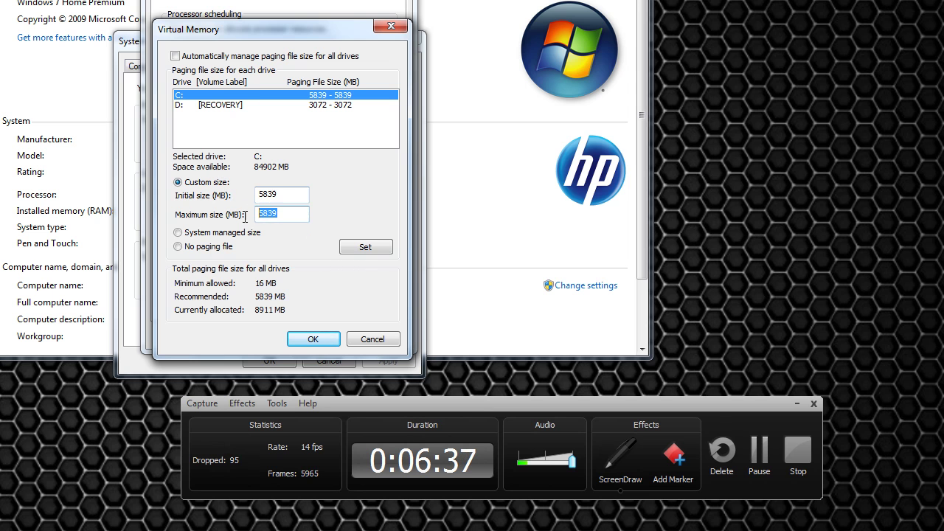
click(379, 250)
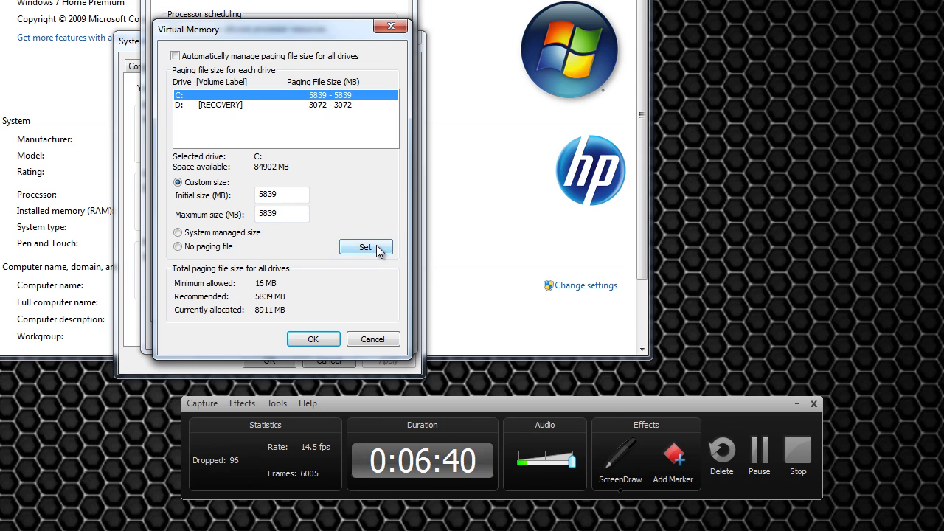
click(314, 338)
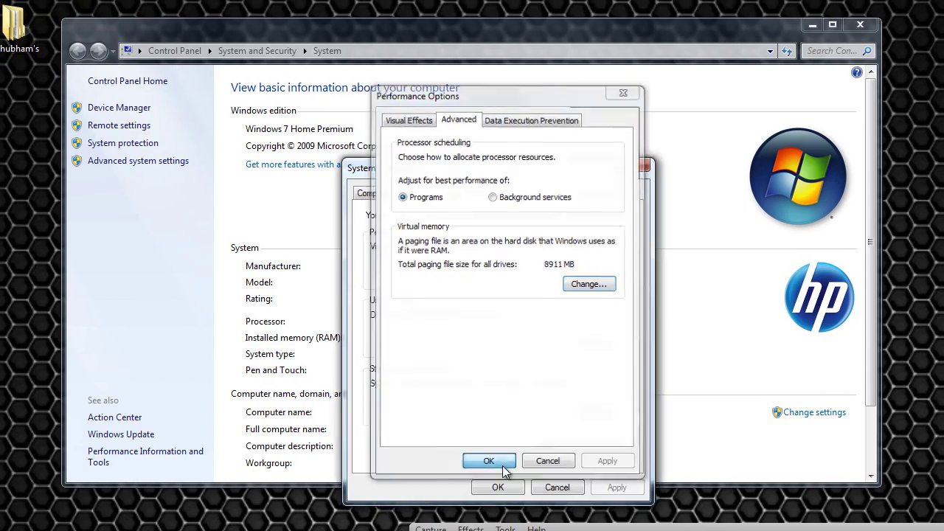
click(260, 336)
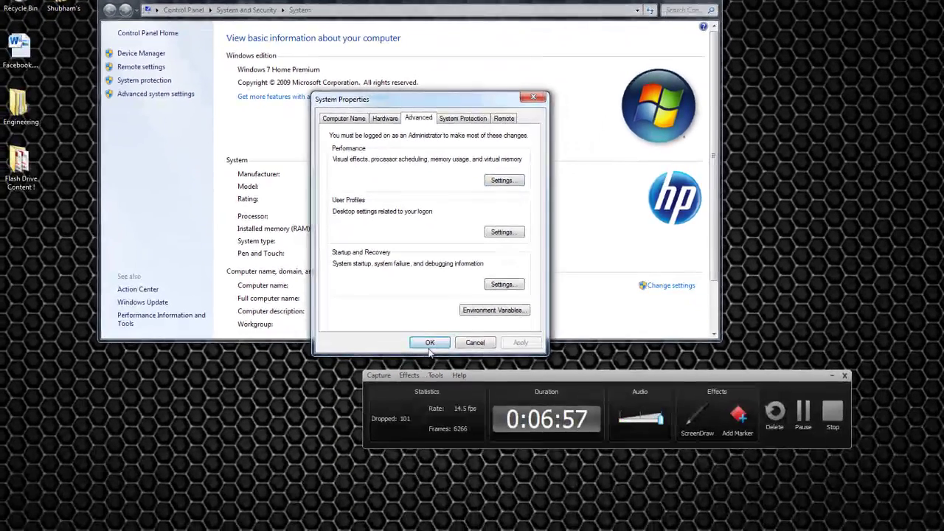
click(430, 344)
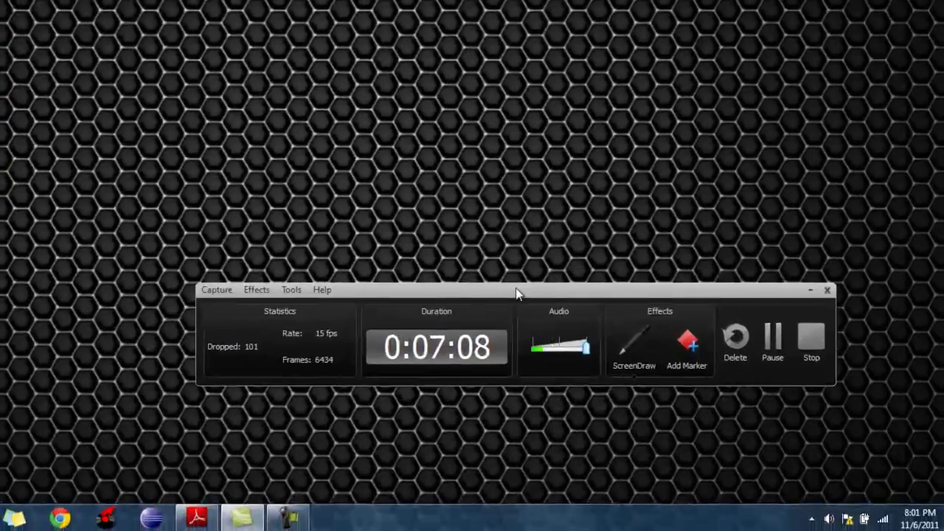
drag(577, 351, 544, 348)
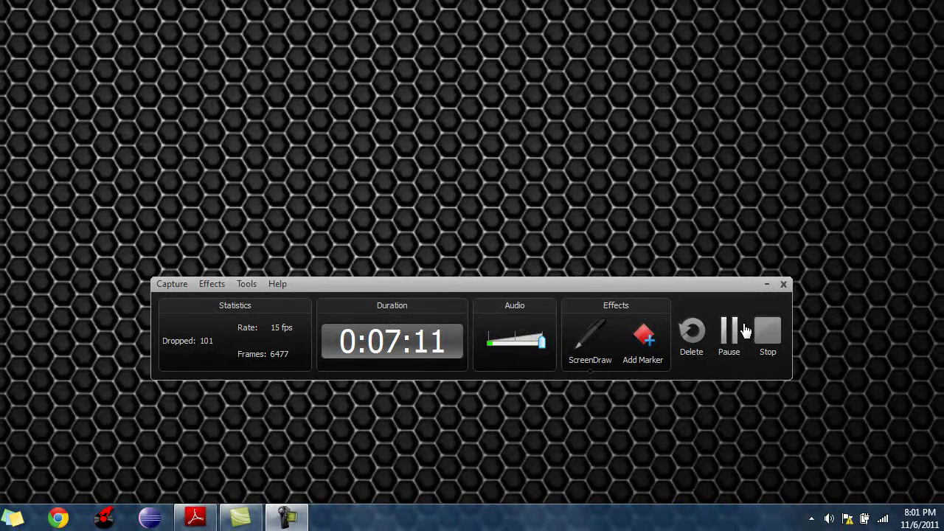